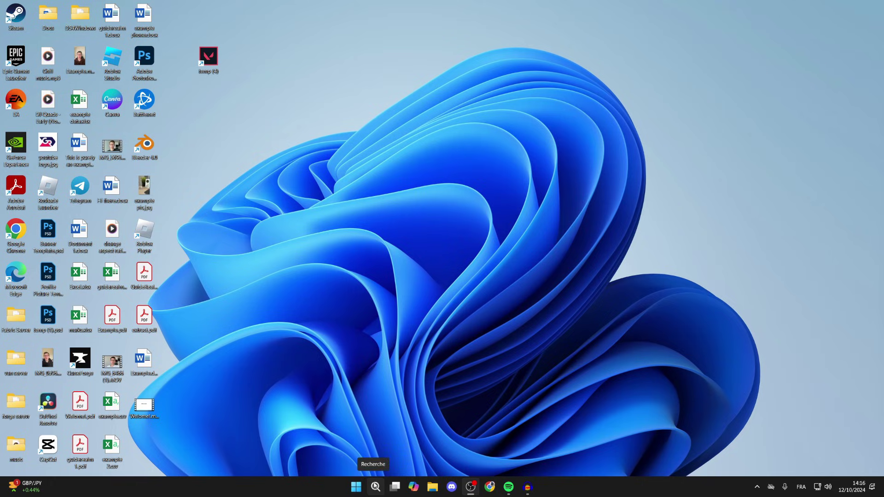
Go to Settings' Heure et langue > Langue et région page and begin adding a language
{"action": "left_click", "coordinate": [355, 487]}
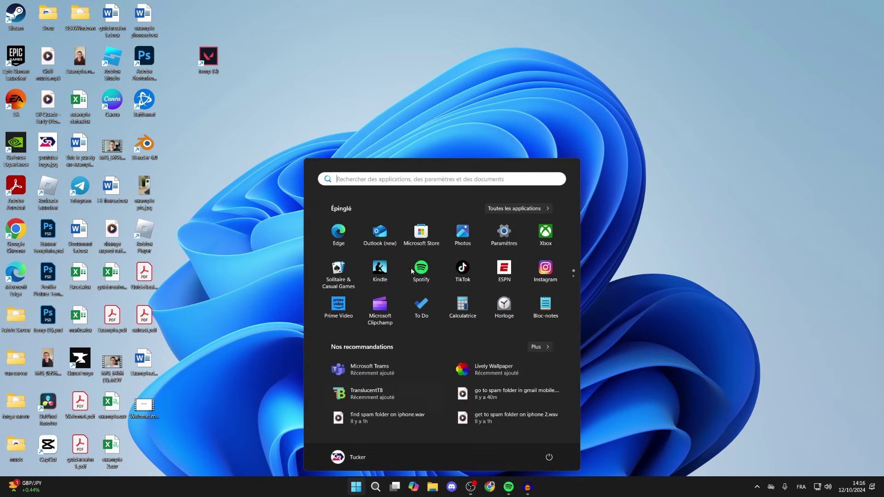
{"action": "left_click", "coordinate": [502, 235]}
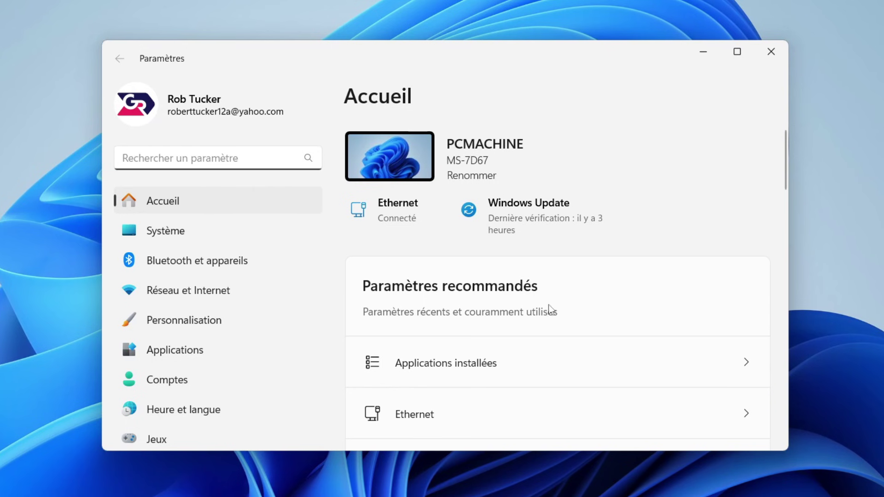
{"action": "scroll", "coordinate": [223, 357], "scroll_direction": "down", "scroll_amount": 1}
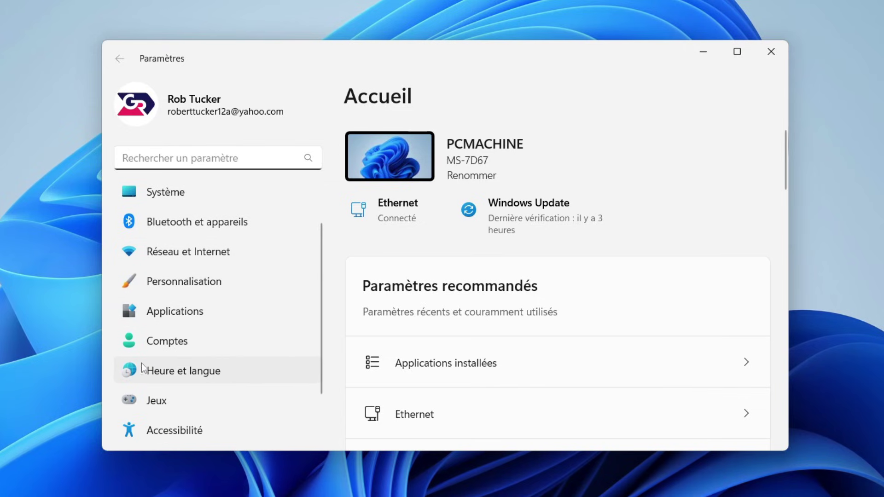
{"action": "left_click", "coordinate": [142, 378]}
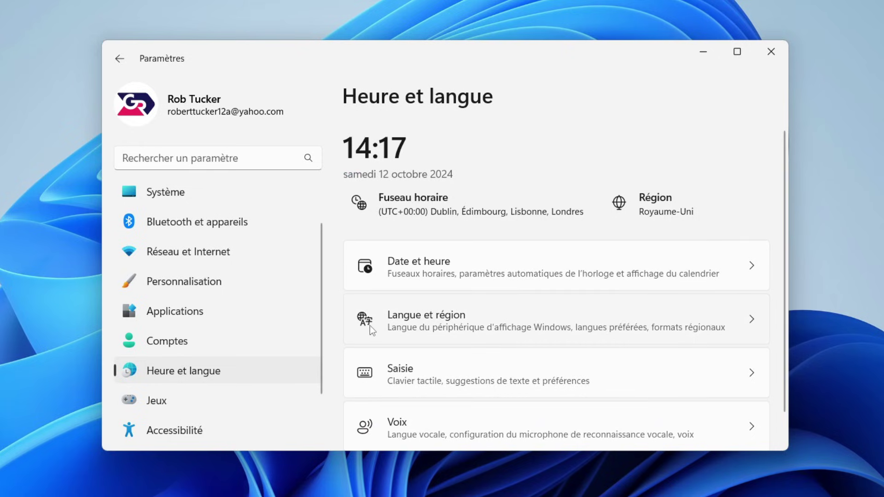
{"action": "left_click", "coordinate": [369, 326]}
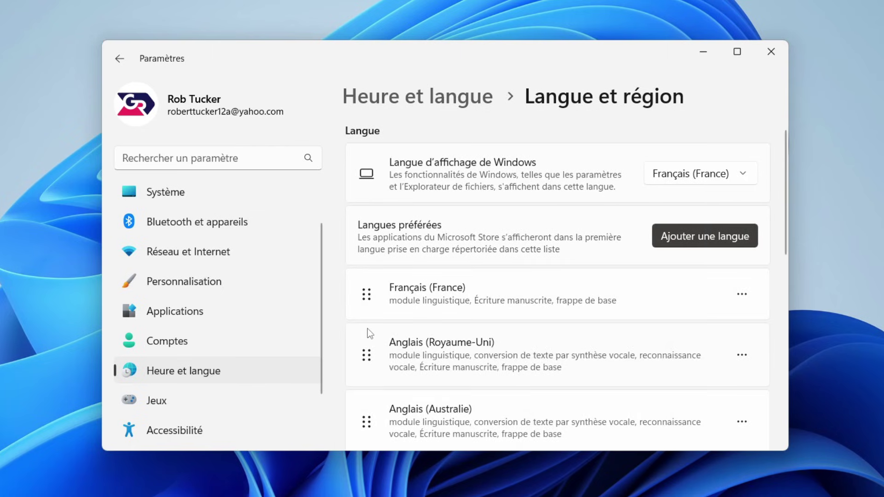
{"action": "scroll", "coordinate": [426, 307], "scroll_direction": "down", "scroll_amount": 1}
{"action": "scroll", "coordinate": [407, 317], "scroll_direction": "up", "scroll_amount": 1}
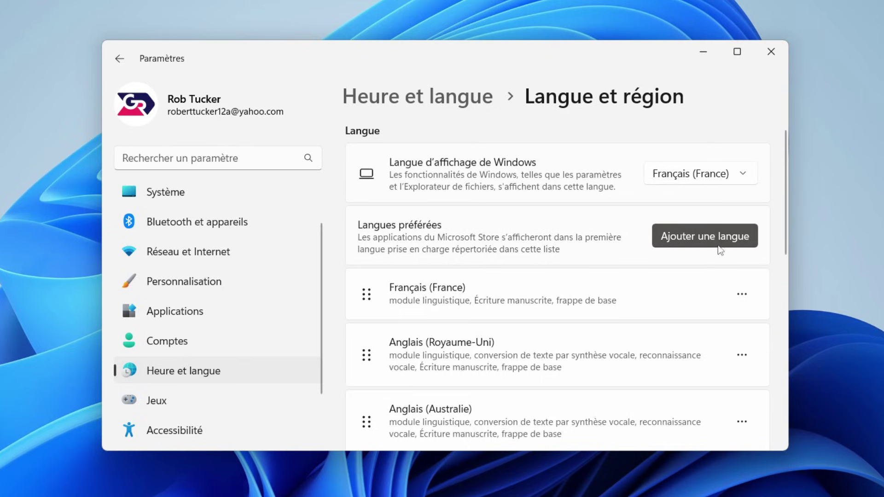
{"action": "left_click", "coordinate": [704, 237]}
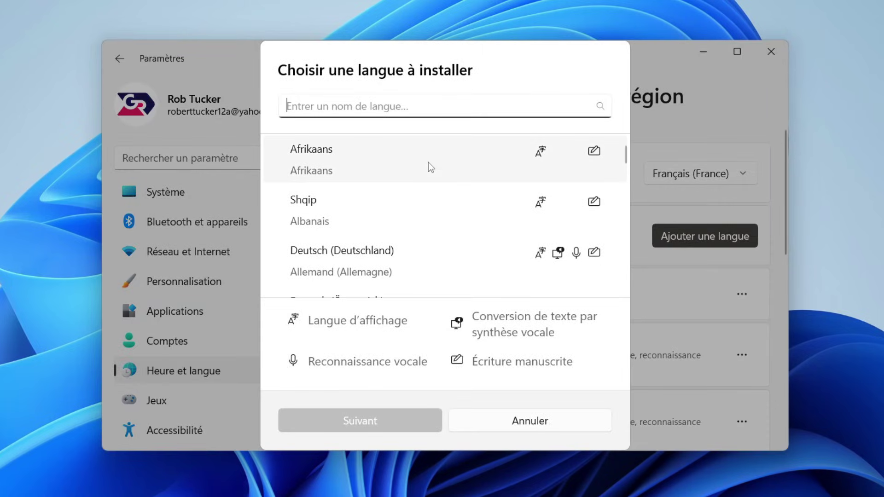
{"action": "type", "text": "english"}
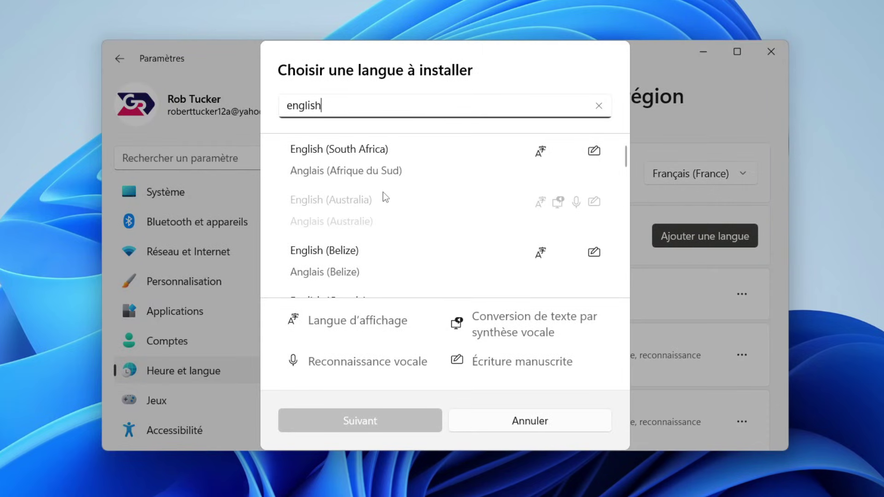
{"action": "left_click", "coordinate": [371, 165]}
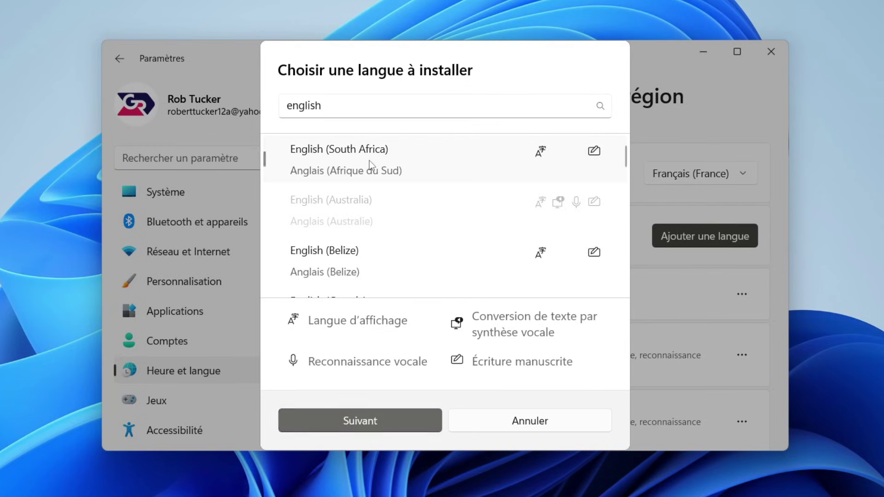
{"action": "left_click", "coordinate": [526, 425]}
{"action": "scroll", "coordinate": [597, 327], "scroll_direction": "down", "scroll_amount": 2}
{"action": "scroll", "coordinate": [460, 251], "scroll_direction": "up", "scroll_amount": 2}
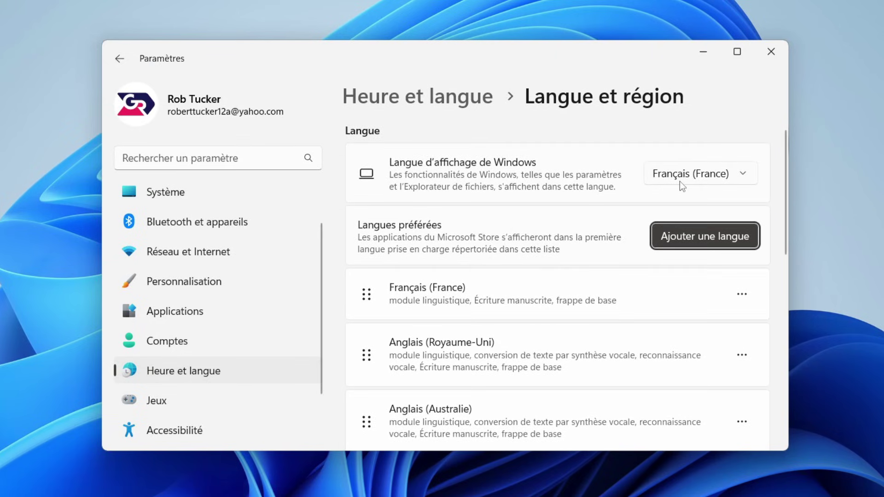
Pick English (United Kingdom) in the Langue d'affichage de Windows dropdown
{"action": "left_click", "coordinate": [703, 178]}
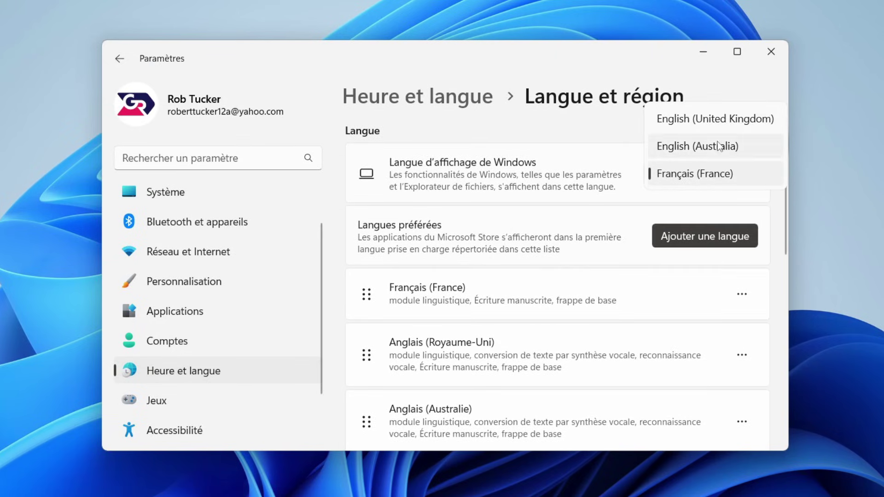
{"action": "mouse_move", "coordinate": [523, 367]}
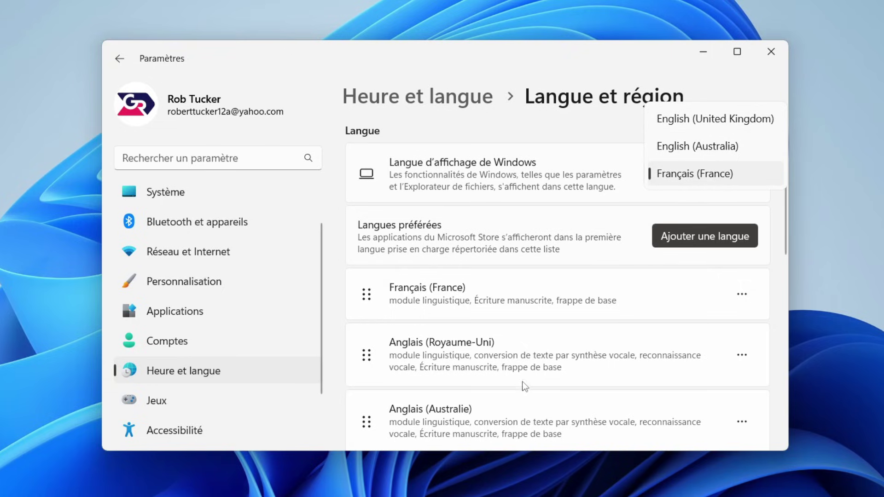
{"action": "left_click", "coordinate": [709, 122]}
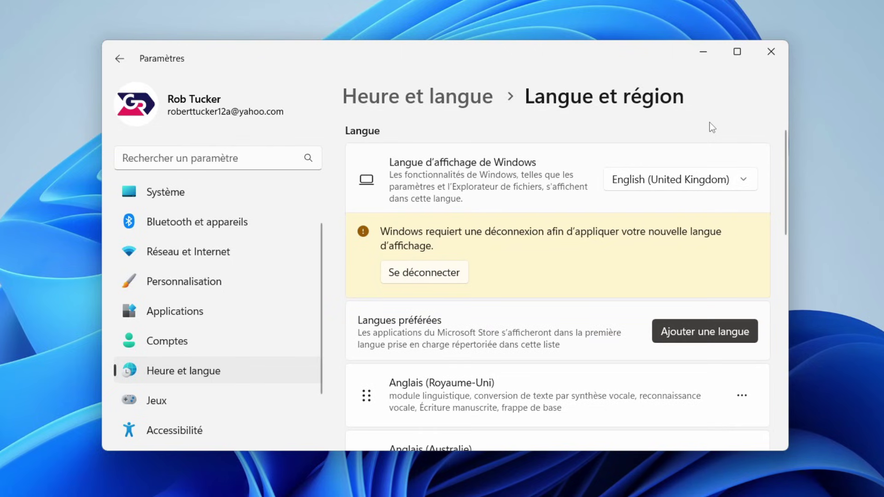